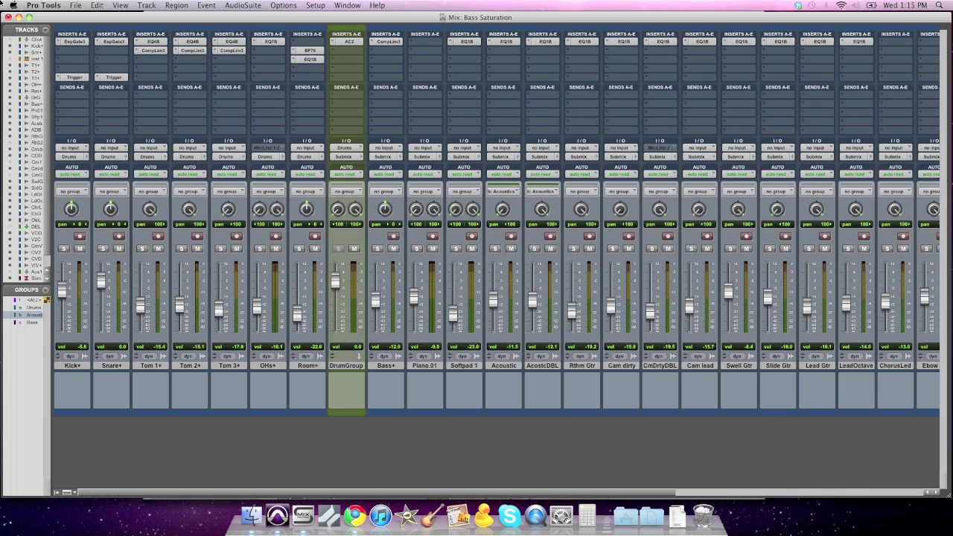
Step: Play the song and audition the Bass+ track soloed, returning it to the full mix
{"action": "left_click", "coordinate": [392, 368]}
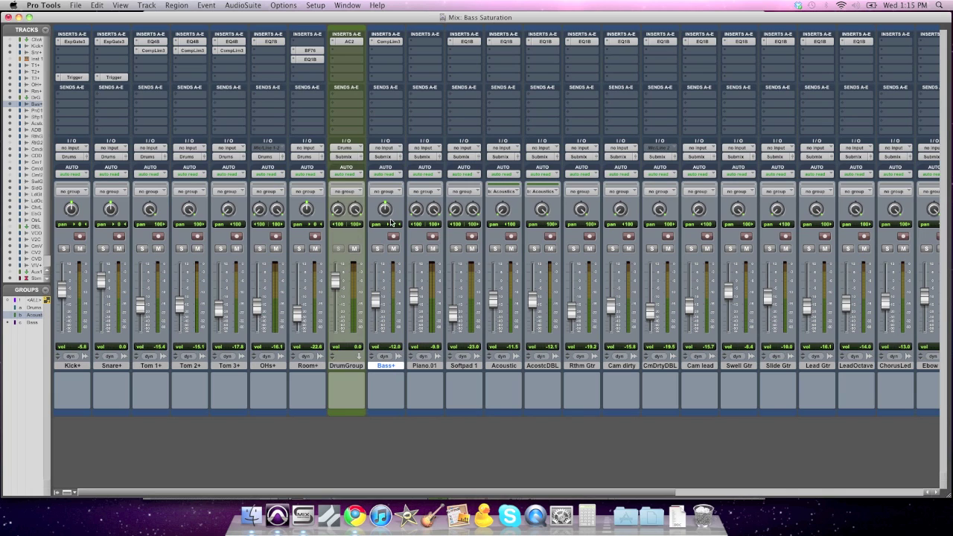
{"action": "key", "text": "space"}
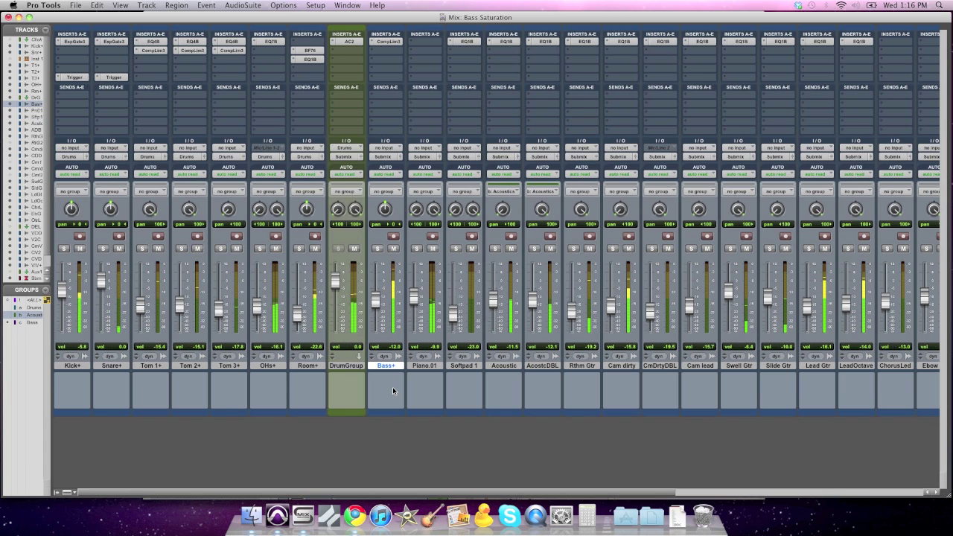
{"action": "left_click", "coordinate": [376, 249]}
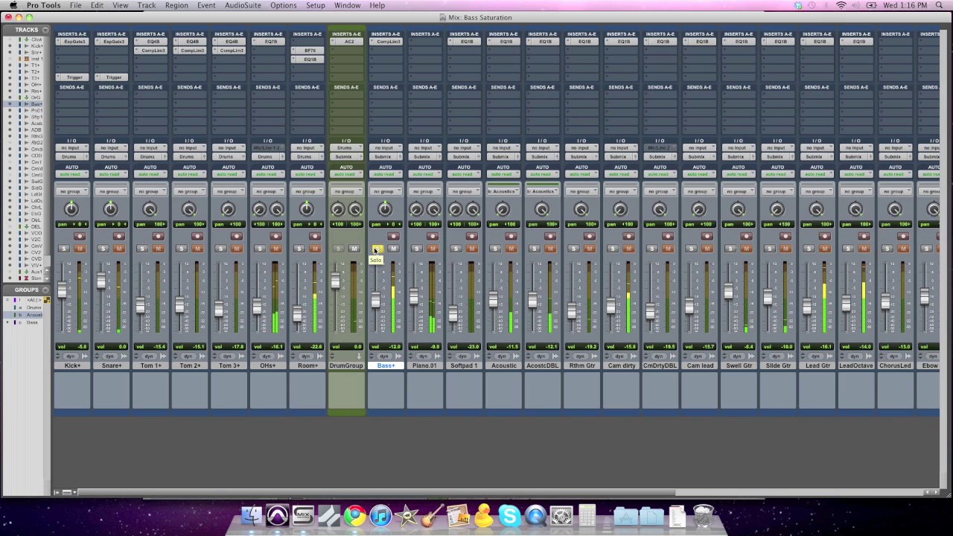
{"action": "left_click", "coordinate": [376, 248]}
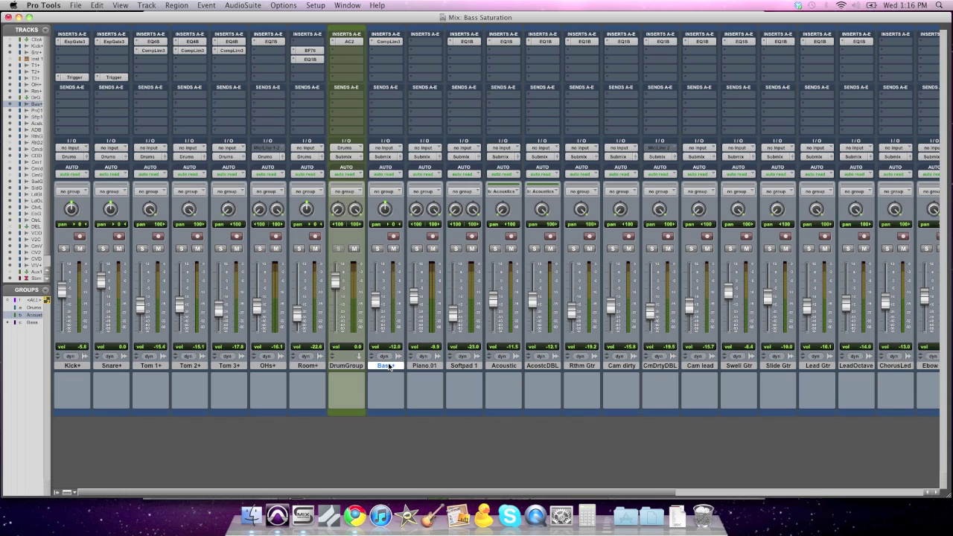
Step: Create a mono aux input track beside Bass+ and name it Bass Saturation
{"action": "key", "text": "super+shift+n"}
{"action": "key", "text": "super+Down"}
{"action": "key", "text": "Return"}
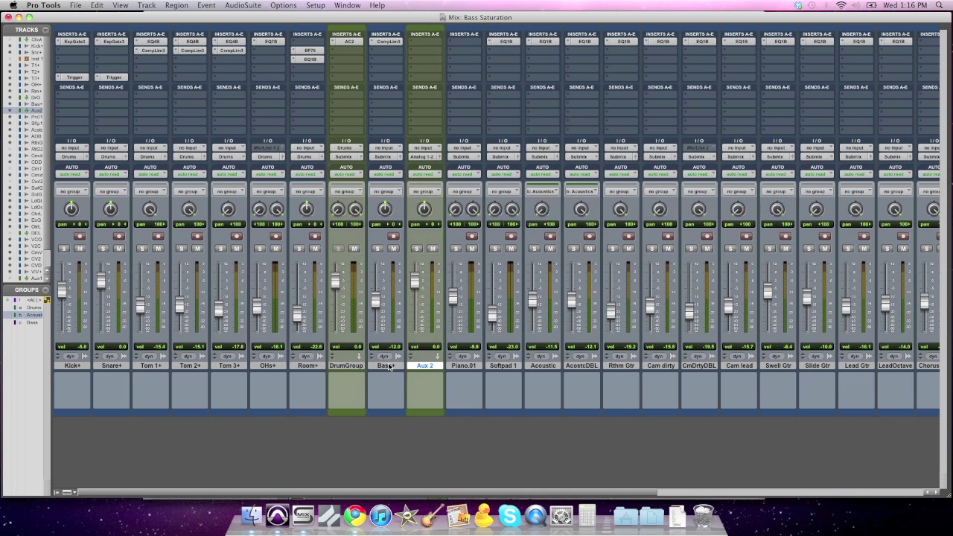
{"action": "double_click", "coordinate": [425, 366]}
{"action": "type", "text": "Bass Saturation"}
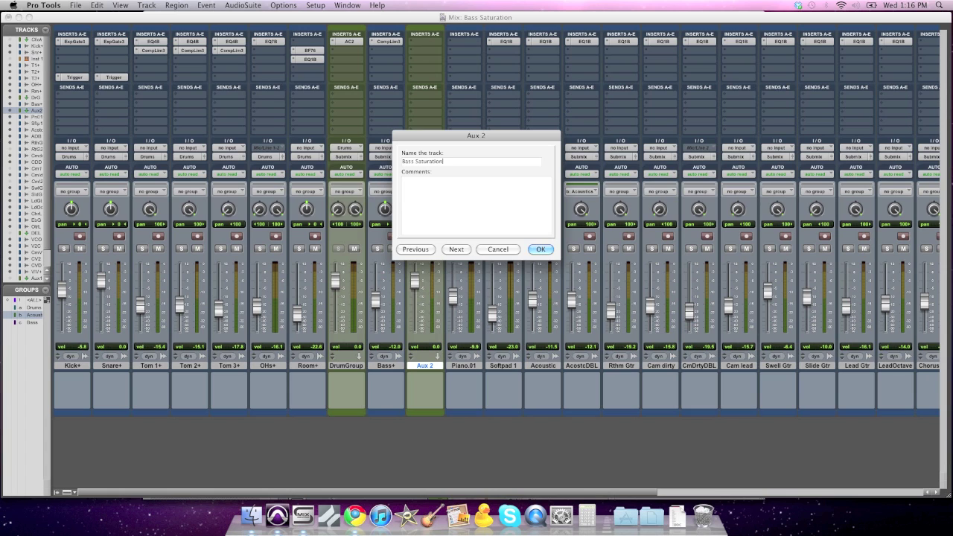
{"action": "key", "text": "Return"}
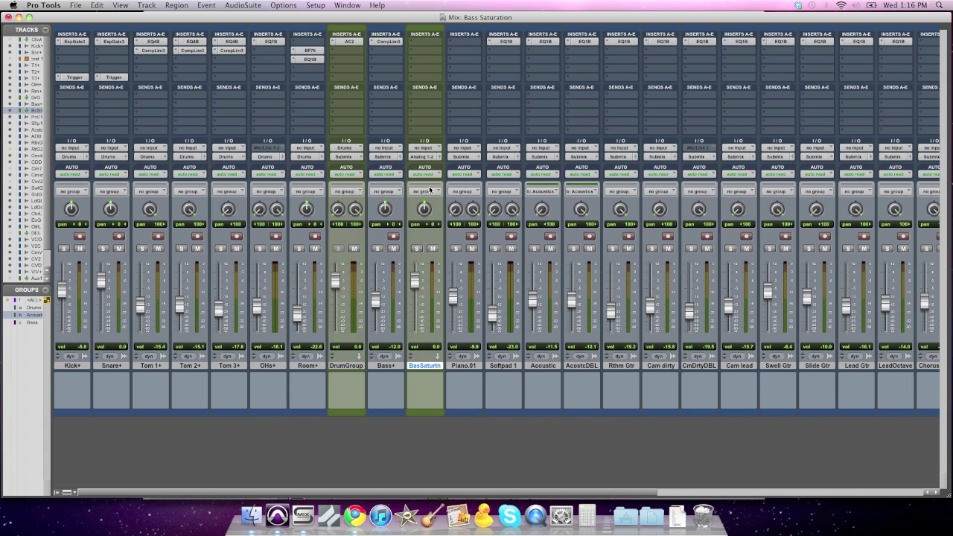
Step: Route the Bass Saturation track's output to the Submix (Stereo) bus
{"action": "left_click", "coordinate": [425, 156]}
{"action": "mouse_move", "coordinate": [432, 165]}
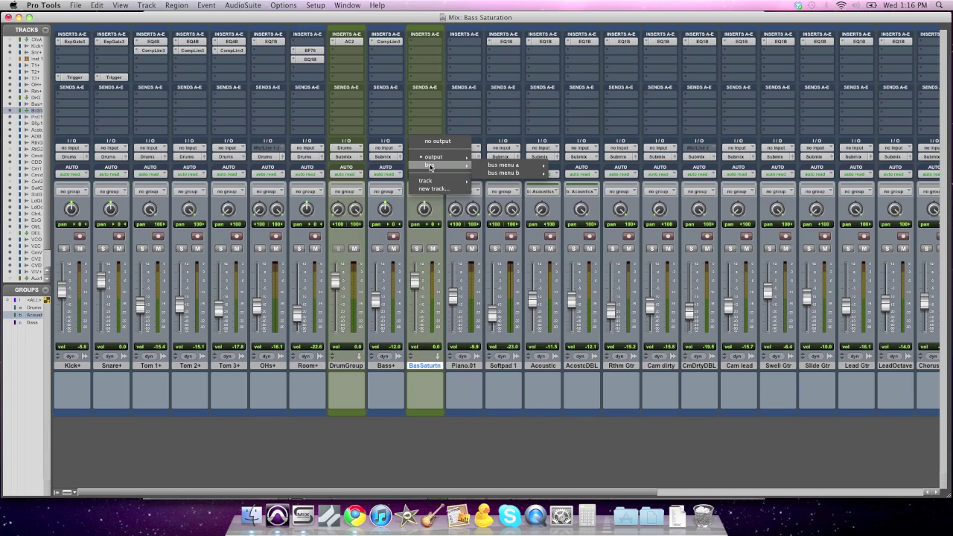
{"action": "mouse_move", "coordinate": [531, 172]}
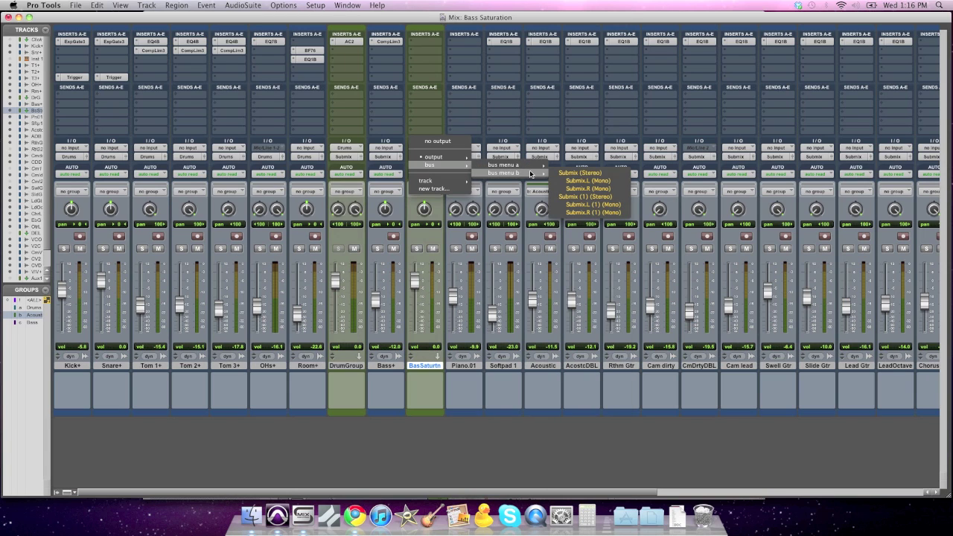
{"action": "left_click", "coordinate": [565, 173]}
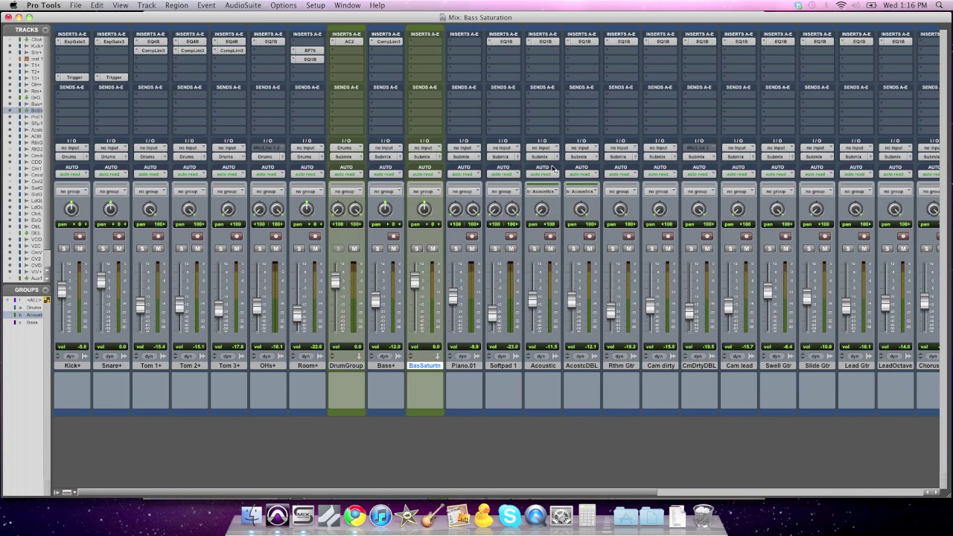
Step: Set the Bass Saturation track's input to Bus 4 (Mono) and rename that bus to Bass
{"action": "left_click", "coordinate": [426, 148]}
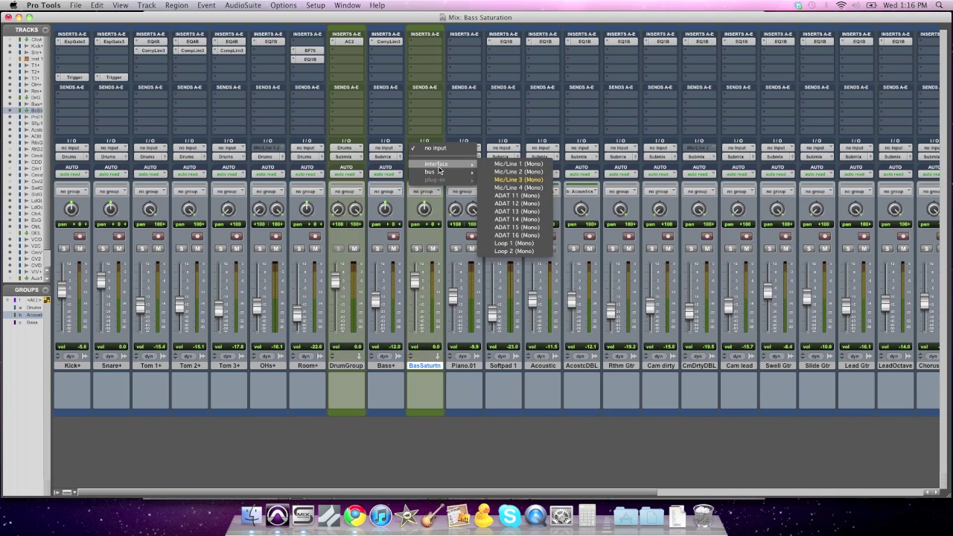
{"action": "mouse_move", "coordinate": [439, 173]}
{"action": "mouse_move", "coordinate": [507, 172]}
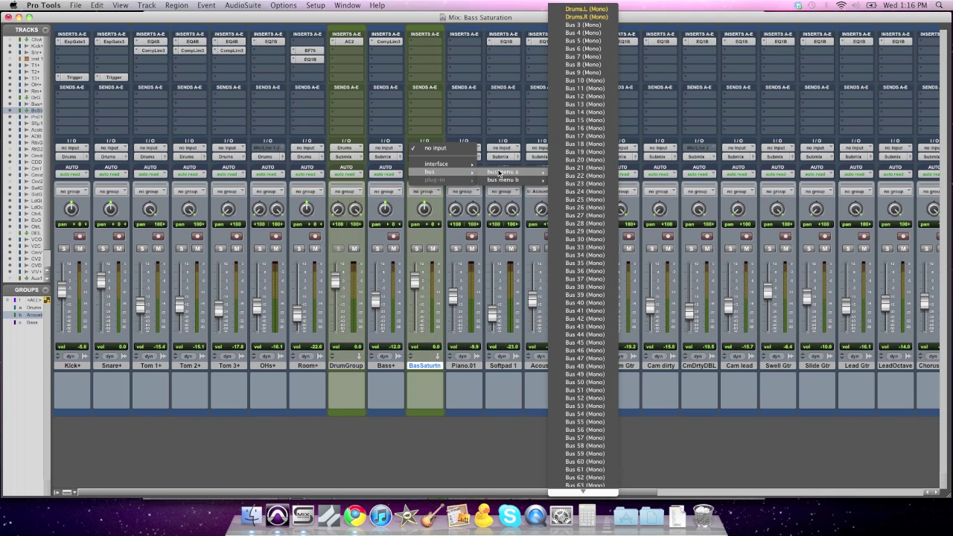
{"action": "left_click", "coordinate": [581, 33]}
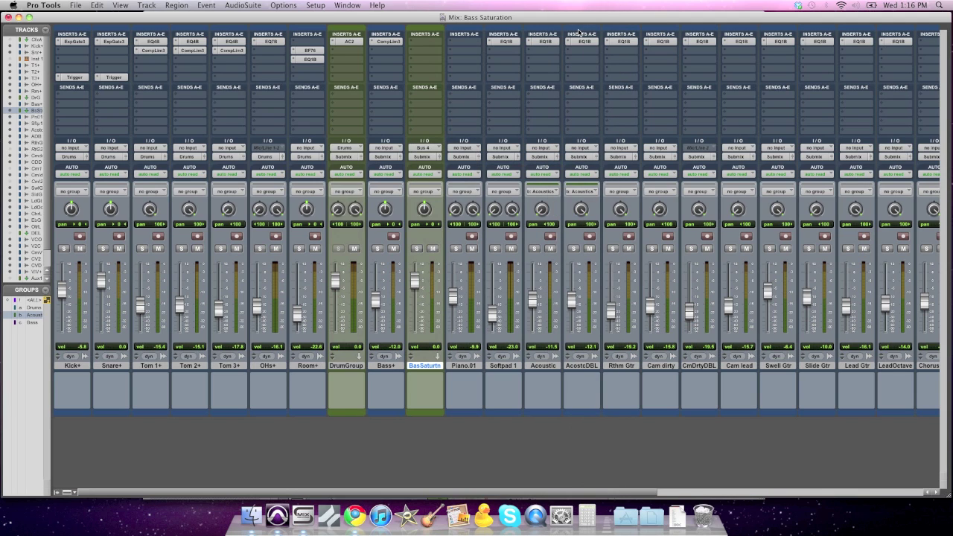
{"action": "right_click", "coordinate": [422, 148]}
{"action": "left_click", "coordinate": [436, 163]}
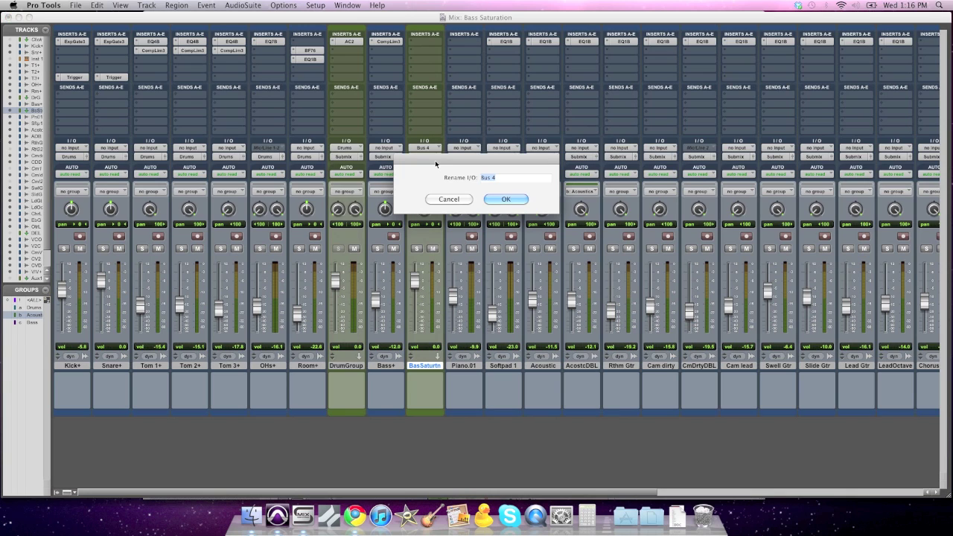
{"action": "type", "text": "Bass"}
{"action": "key", "text": "Return"}
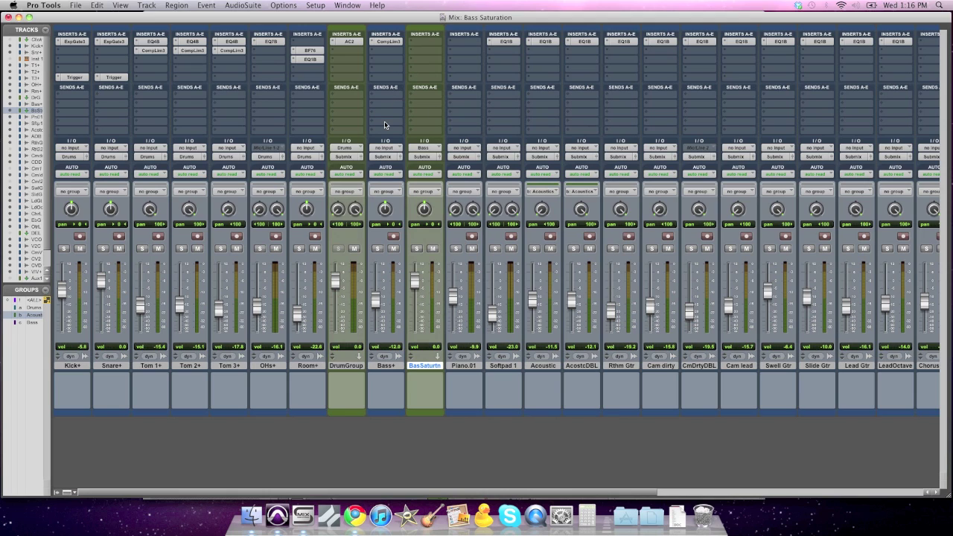
Step: Add a send from Bass+ to the Bass (Mono) bus, with its level at 0.0 dB and pre-fader enabled
{"action": "left_click", "coordinate": [386, 95]}
{"action": "mouse_move", "coordinate": [402, 122]}
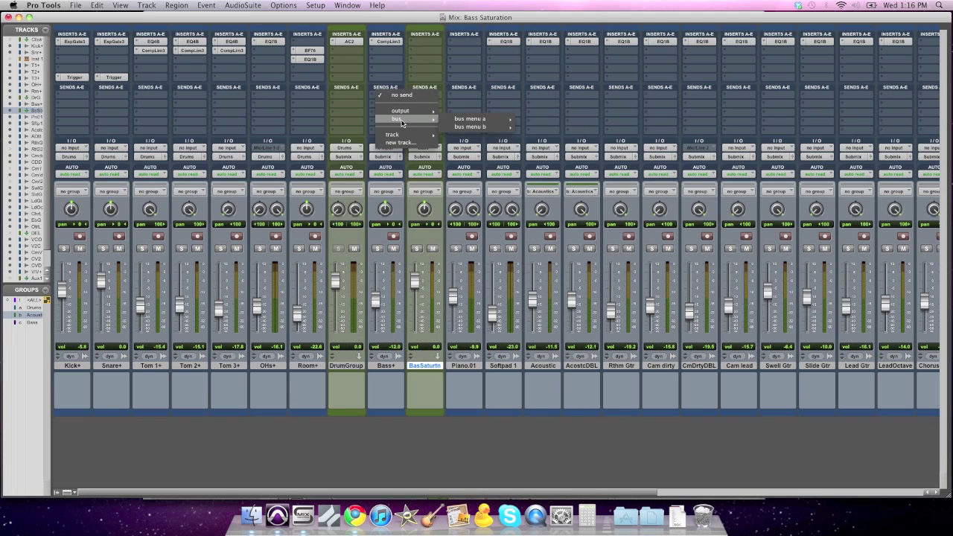
{"action": "mouse_move", "coordinate": [460, 124]}
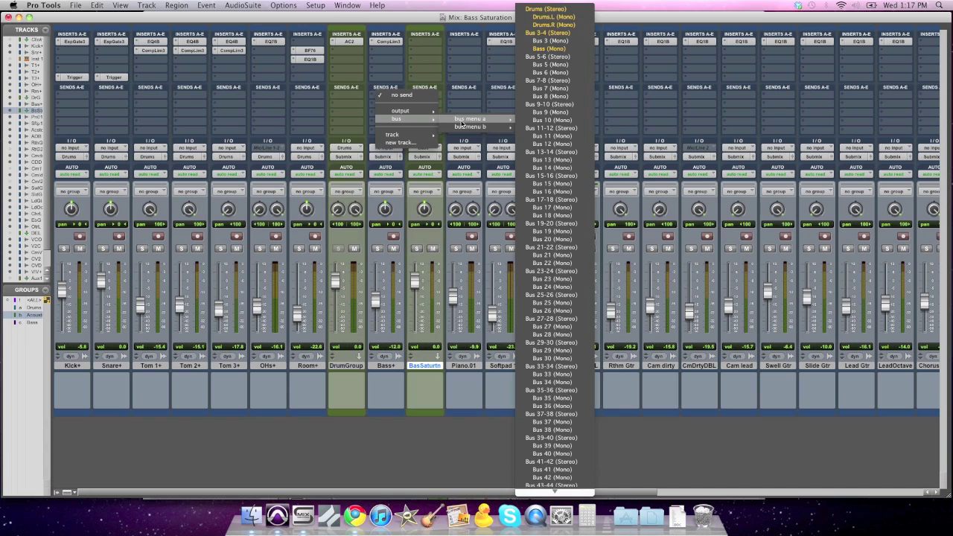
{"action": "left_click", "coordinate": [566, 50]}
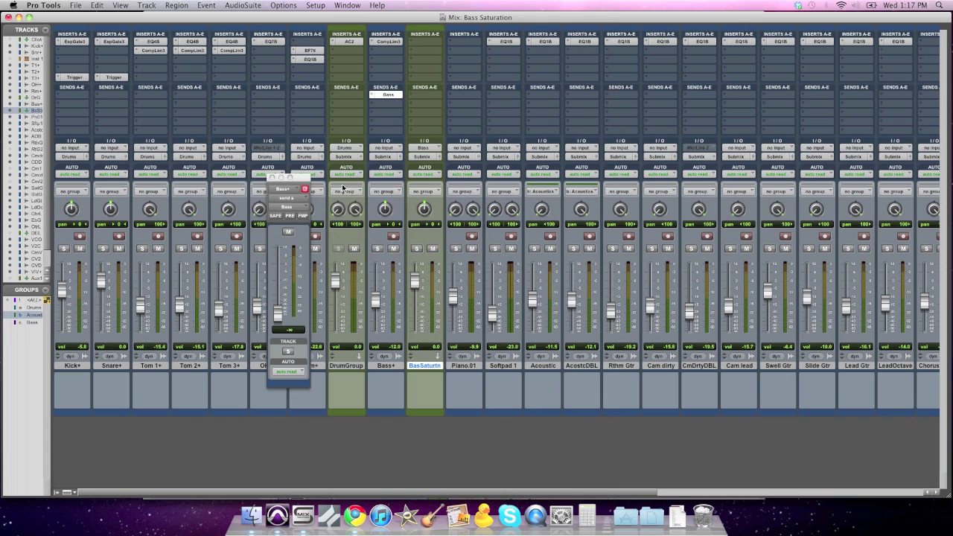
{"action": "left_click", "coordinate": [276, 311], "text": "alt"}
{"action": "left_click", "coordinate": [290, 216]}
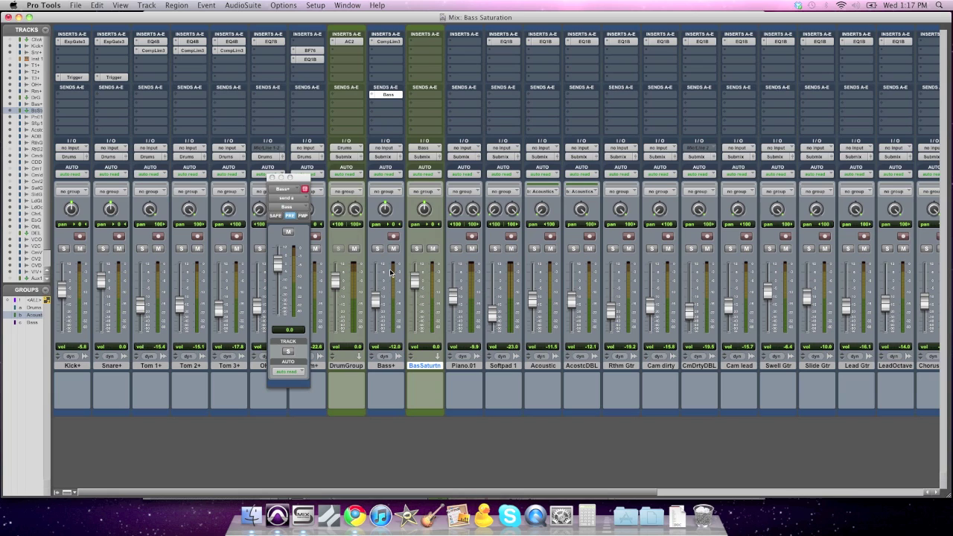
{"action": "left_click", "coordinate": [273, 178]}
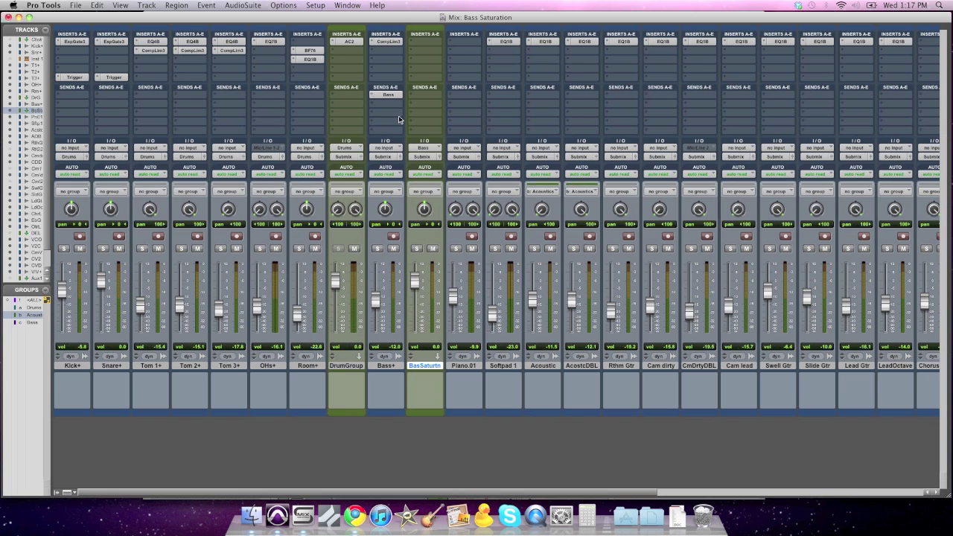
Step: Solo Bass+ and Bass Saturation to check the send signal, leaving only Bass Saturation soloed
{"action": "left_click", "coordinate": [378, 249]}
{"action": "left_click", "coordinate": [416, 249]}
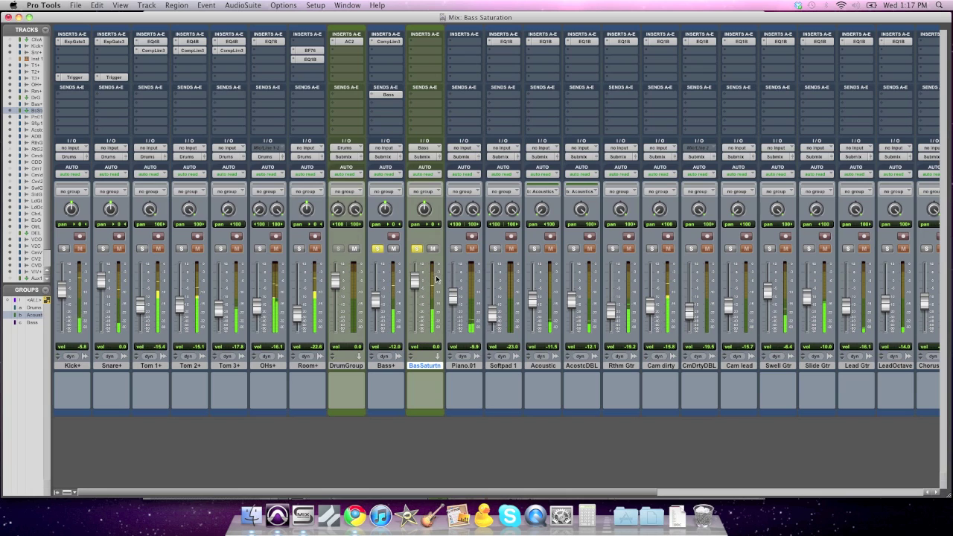
{"action": "left_click", "coordinate": [377, 250]}
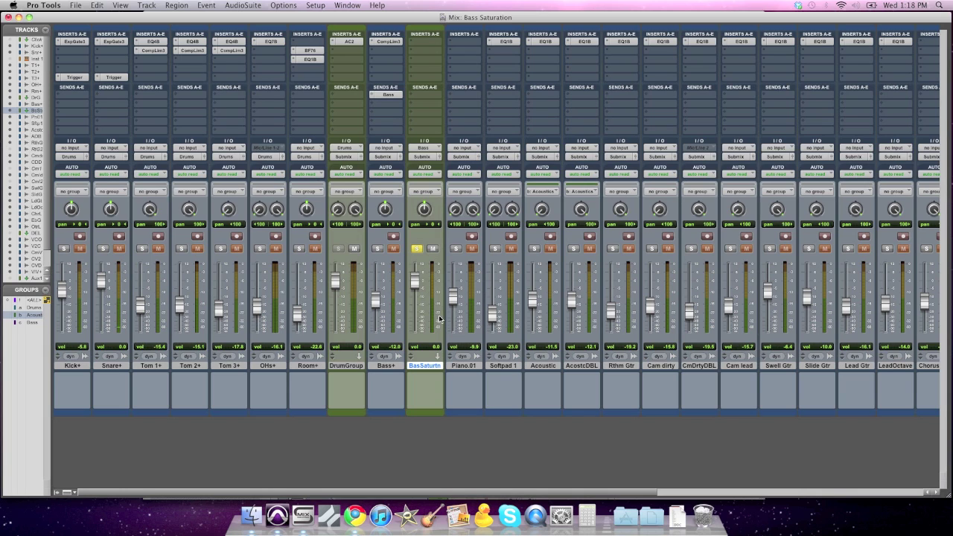
Step: Insert the SansAmp PSA-1 plug-in on the Bass Saturation track and move its window clear of the faders
{"action": "left_click", "coordinate": [424, 42]}
{"action": "mouse_move", "coordinate": [443, 61]}
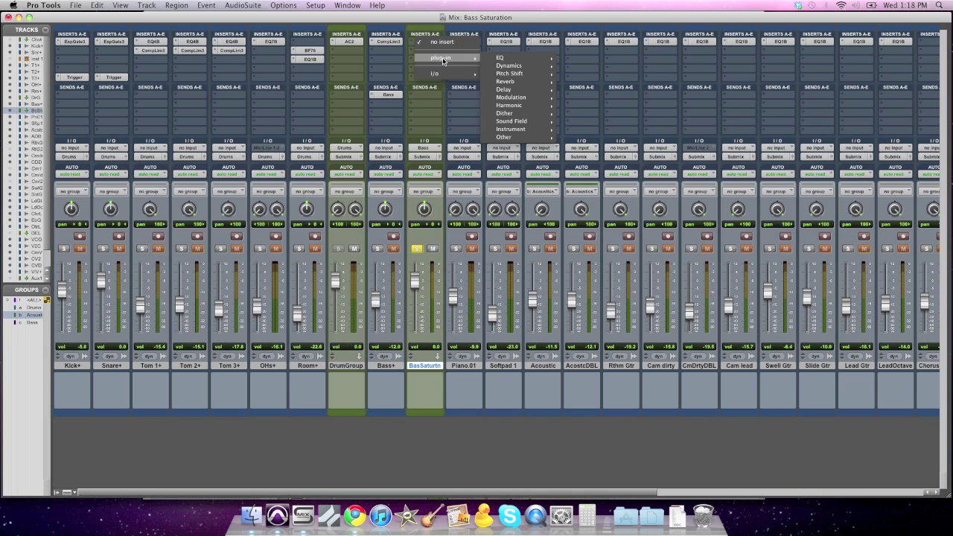
{"action": "mouse_move", "coordinate": [496, 66]}
{"action": "left_click", "coordinate": [649, 193]}
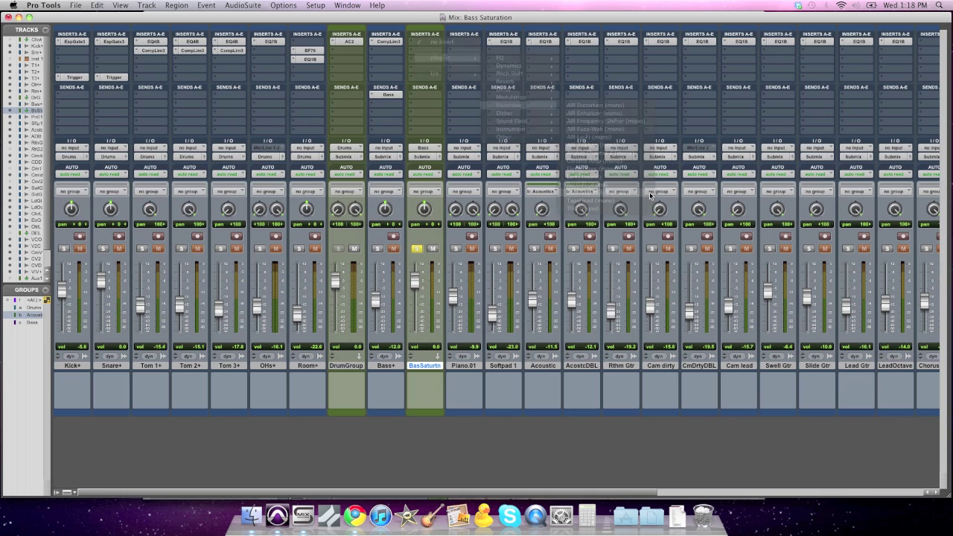
{"action": "left_click_drag", "start_coordinate": [533, 223], "coordinate": [591, 99]}
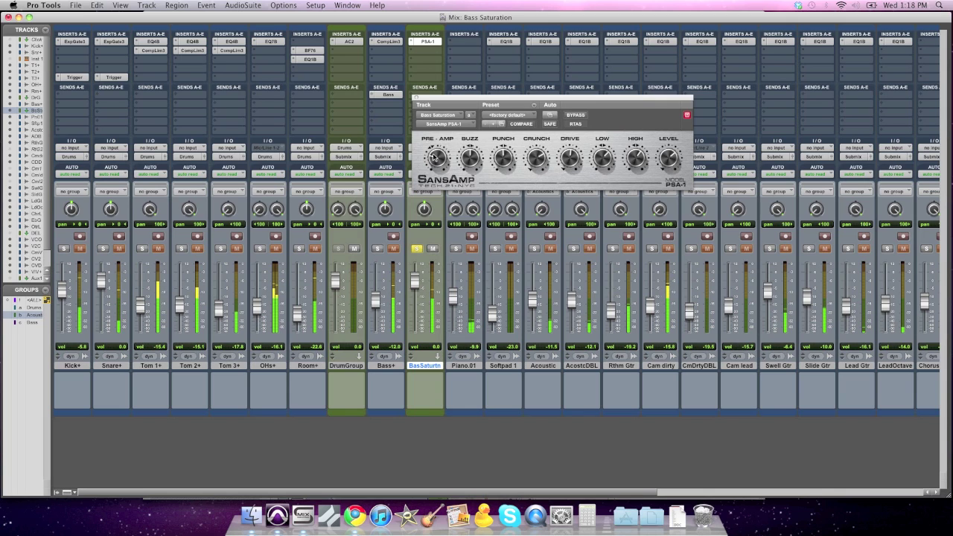
Step: Raise the SansAmp's Pre-Amp and Punch settings and close the plug-in window
{"action": "left_click_drag", "start_coordinate": [439, 142], "coordinate": [440, 135]}
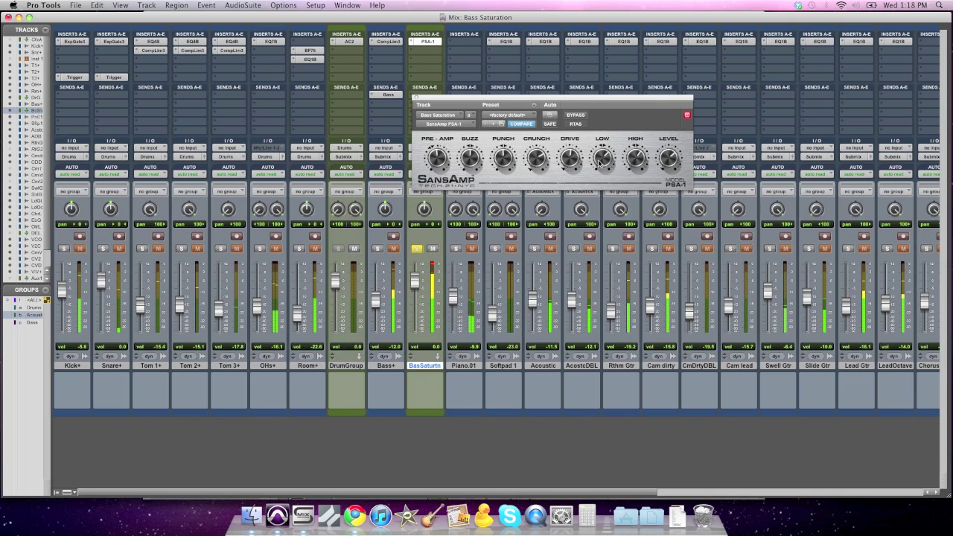
{"action": "left_click_drag", "start_coordinate": [505, 158], "coordinate": [506, 146]}
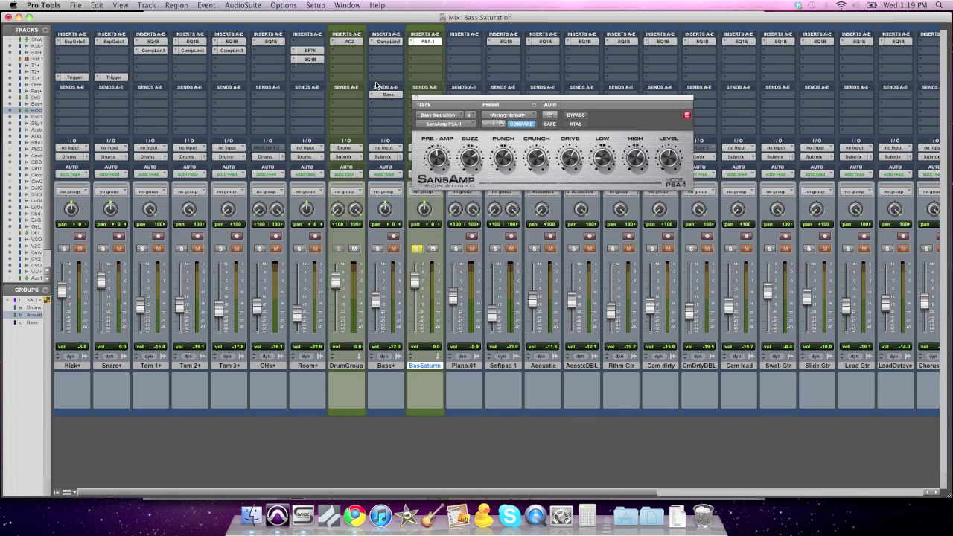
{"action": "left_click", "coordinate": [416, 97]}
Step: Solo both bass tracks and blend Bass Saturation in from silence to about -23 dB, comparing with and without it
{"action": "left_click_drag", "start_coordinate": [415, 280], "coordinate": [422, 362]}
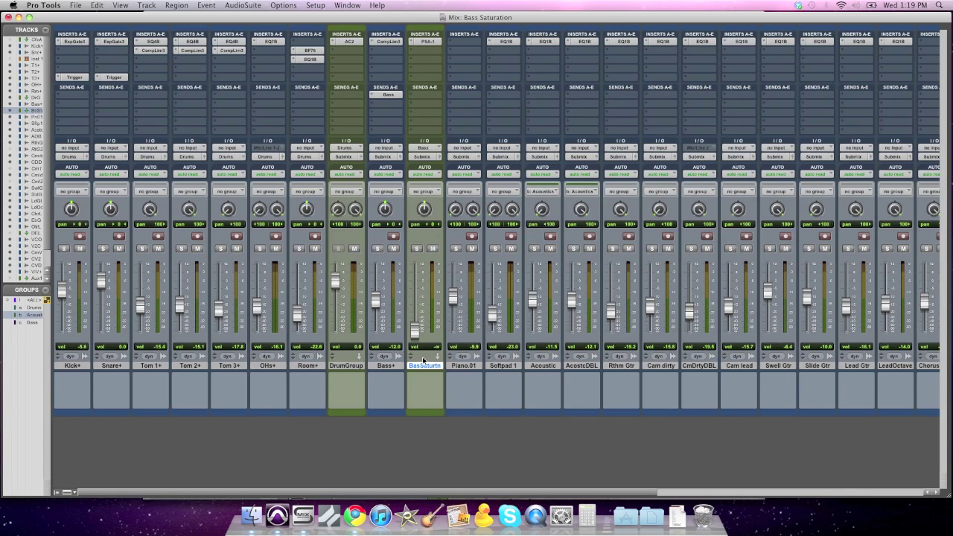
{"action": "left_click", "coordinate": [377, 249]}
{"action": "left_click", "coordinate": [417, 250]}
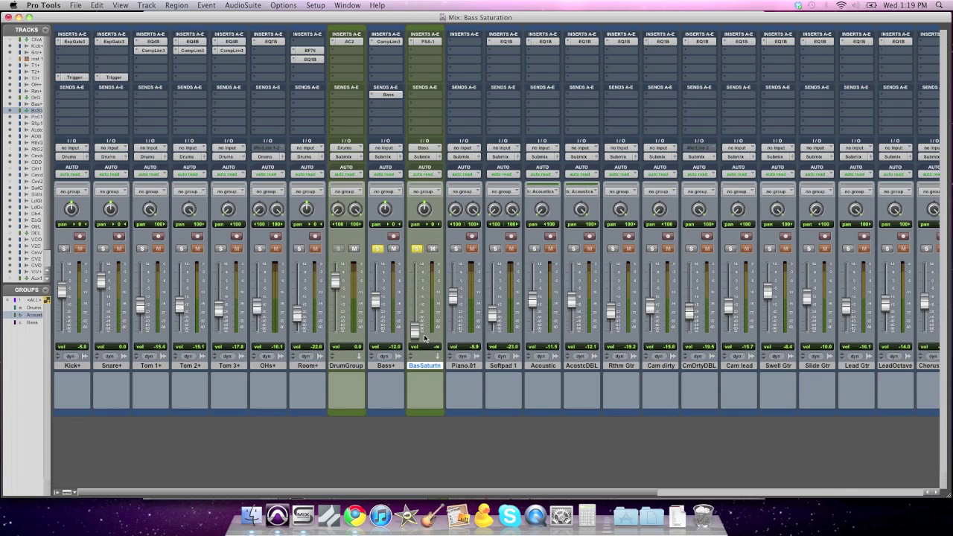
{"action": "left_click_drag", "start_coordinate": [415, 331], "coordinate": [415, 315]}
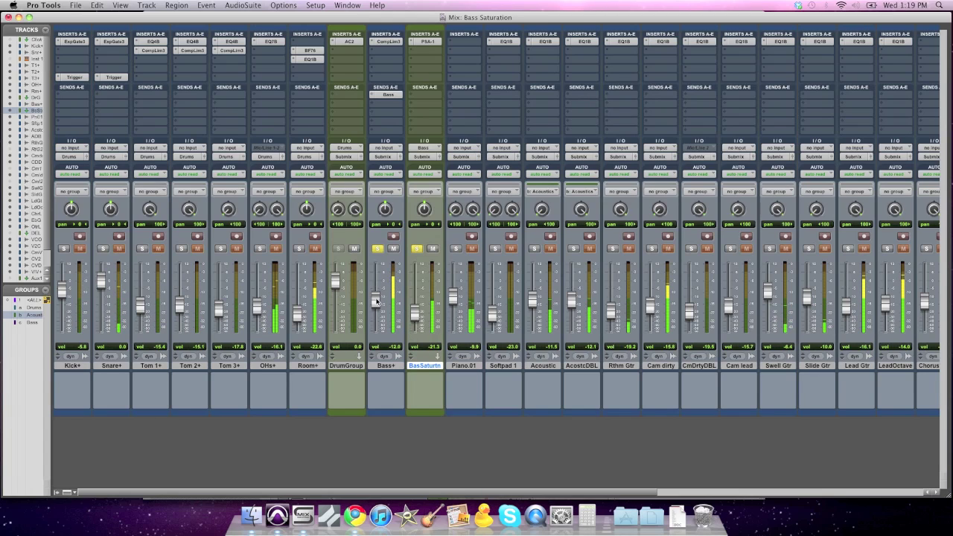
{"action": "left_click_drag", "start_coordinate": [415, 315], "coordinate": [415, 316]}
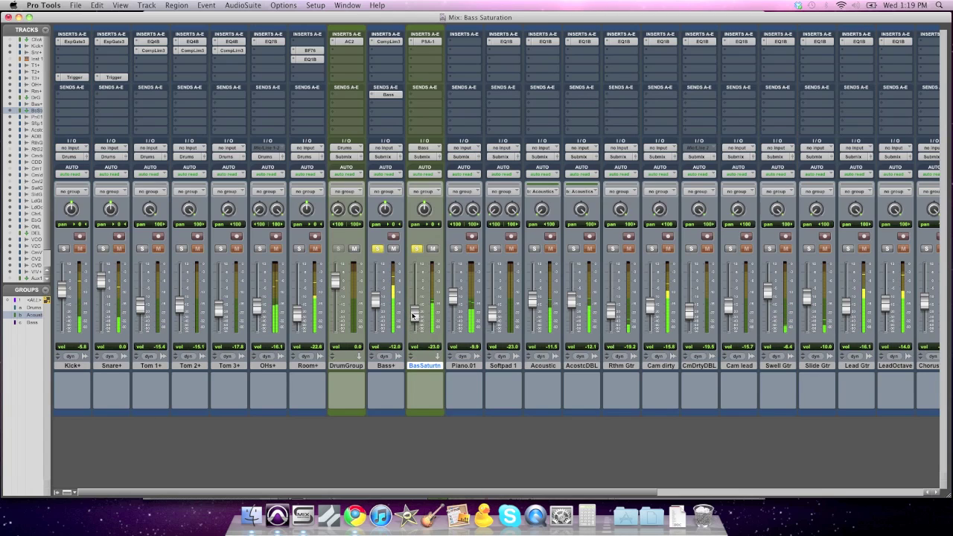
{"action": "left_click", "coordinate": [417, 249]}
{"action": "left_click", "coordinate": [417, 249]}
{"action": "left_click_drag", "start_coordinate": [413, 313], "coordinate": [416, 315]}
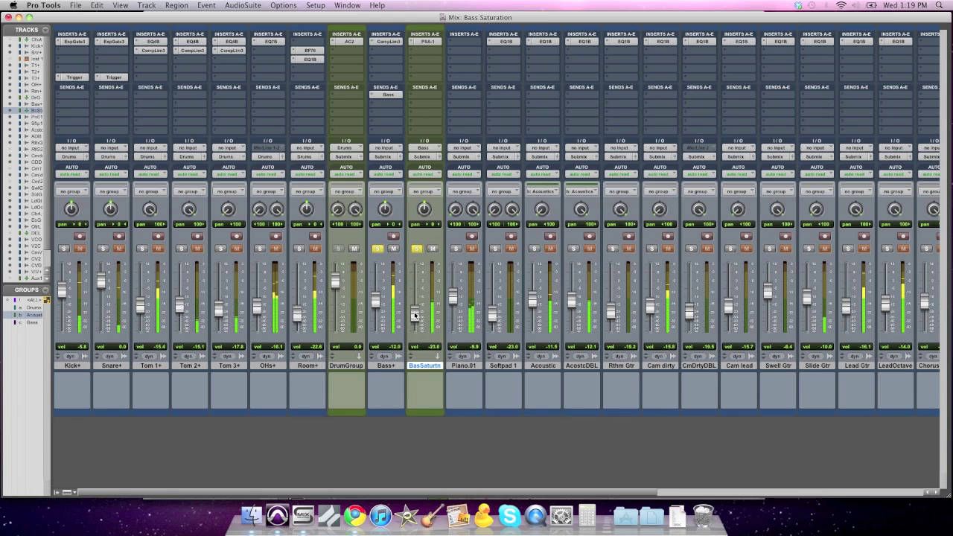
Step: Clear the bass solos, raise Bass Saturation and set Bass+ to about -10.7 dB, comparing the mix with the saturation muted
{"action": "left_click", "coordinate": [416, 248]}
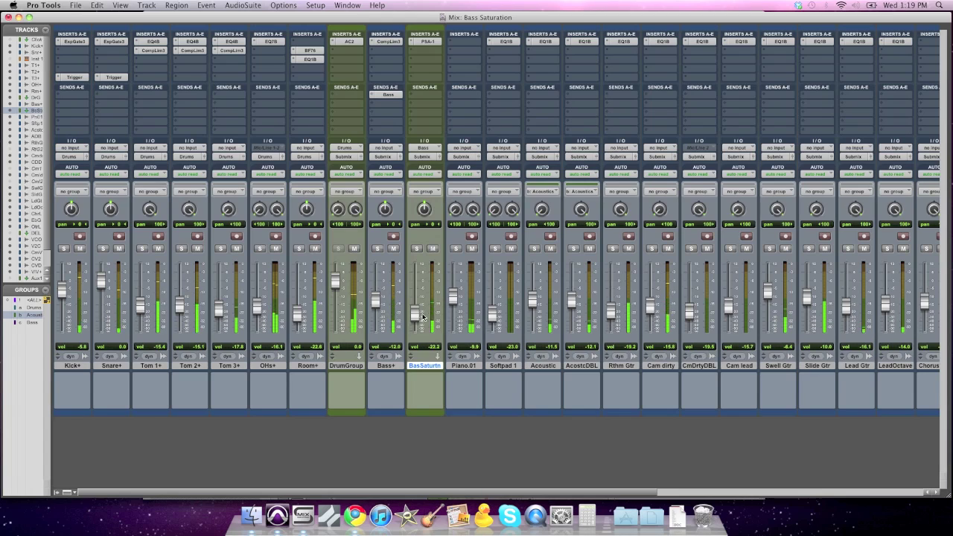
{"action": "left_click_drag", "start_coordinate": [418, 316], "coordinate": [379, 296]}
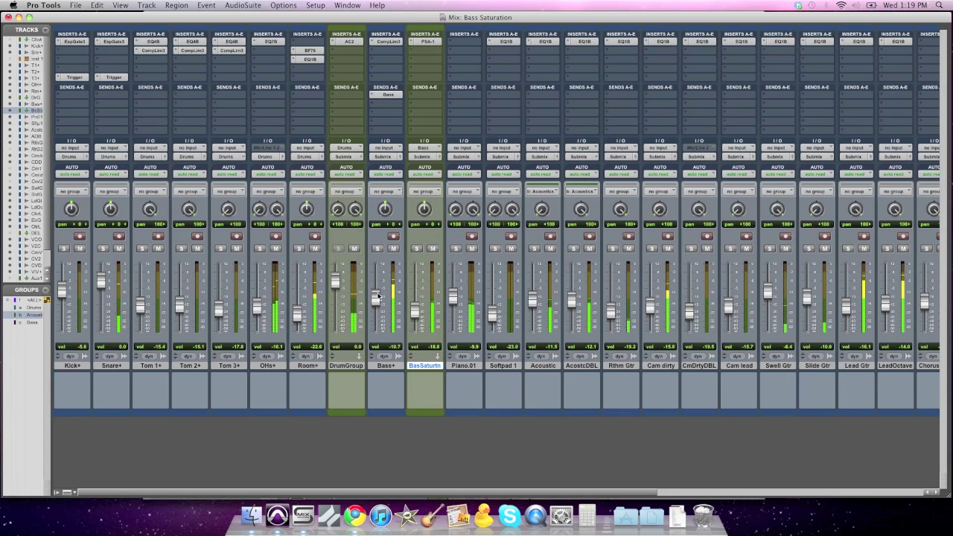
{"action": "left_click", "coordinate": [432, 249]}
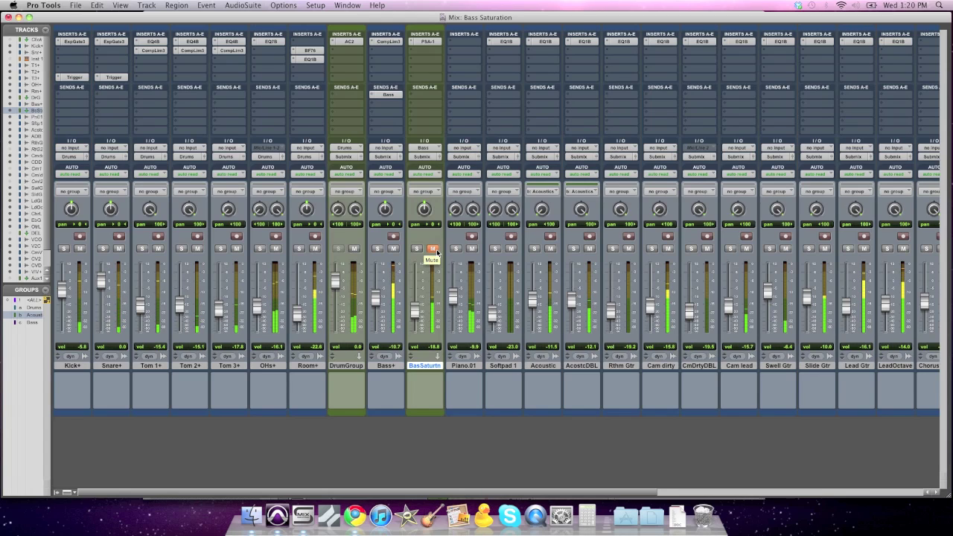
{"action": "left_click", "coordinate": [435, 250]}
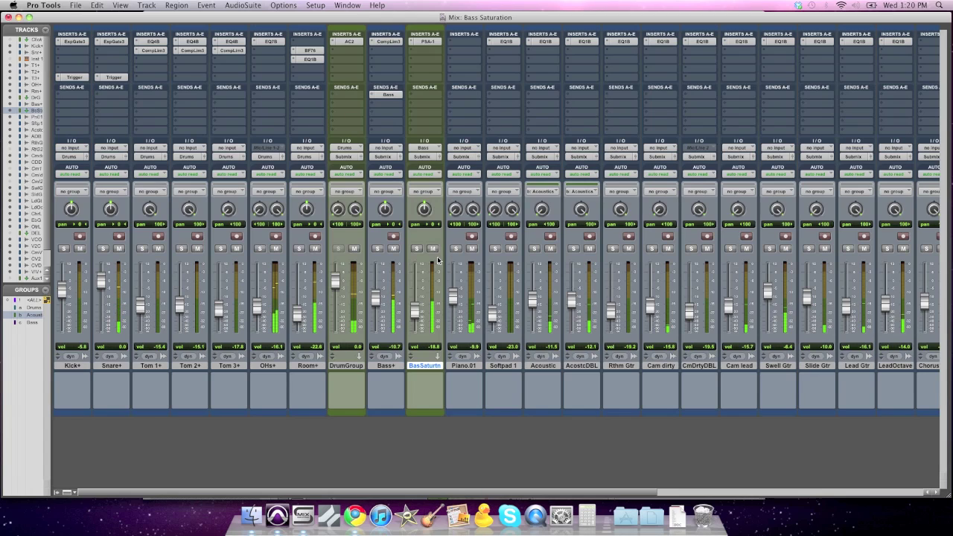
Step: Rebalance the Bass Saturation level to about -19.2 dB in the full mix, checking it muted and unmuted
{"action": "left_click_drag", "start_coordinate": [417, 310], "coordinate": [421, 318]}
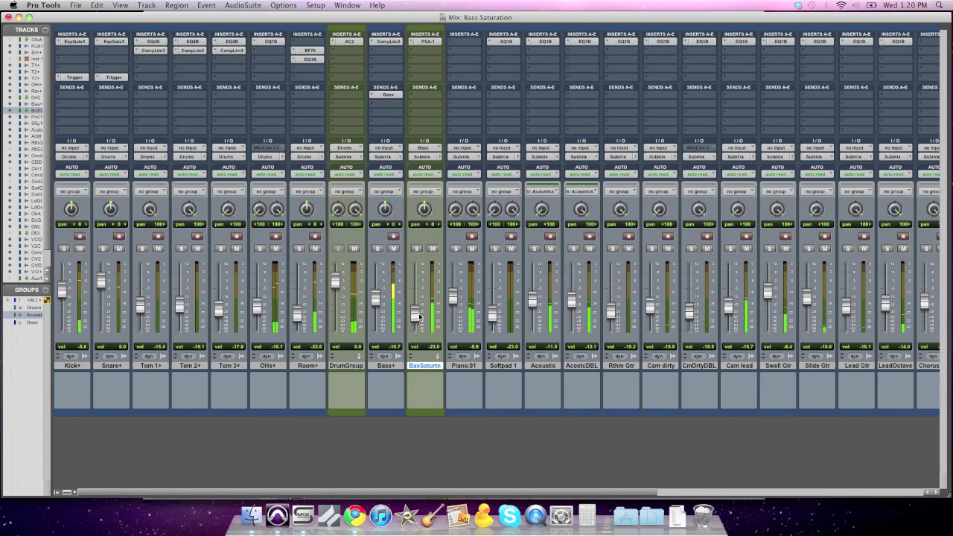
{"action": "left_click", "coordinate": [435, 250]}
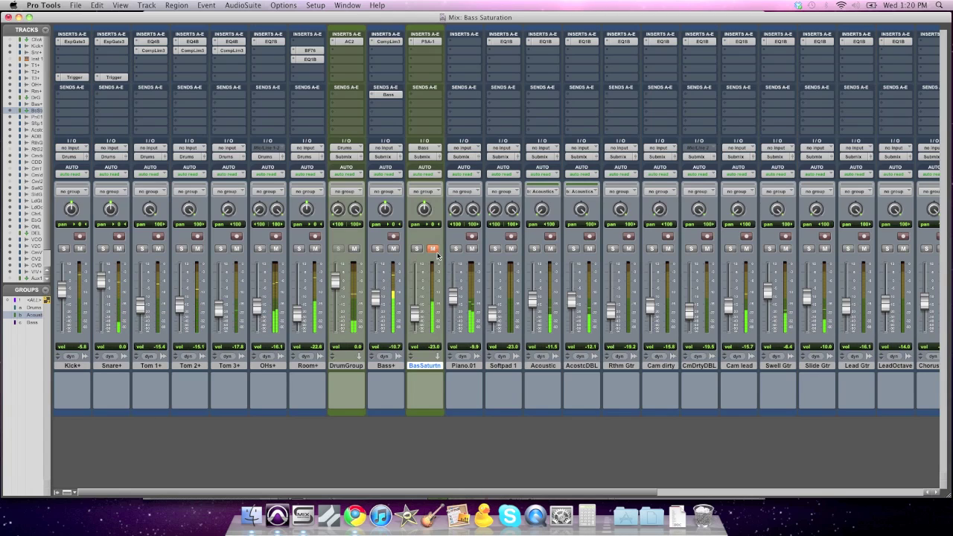
{"action": "left_click", "coordinate": [433, 250]}
{"action": "left_click_drag", "start_coordinate": [421, 315], "coordinate": [419, 309]}
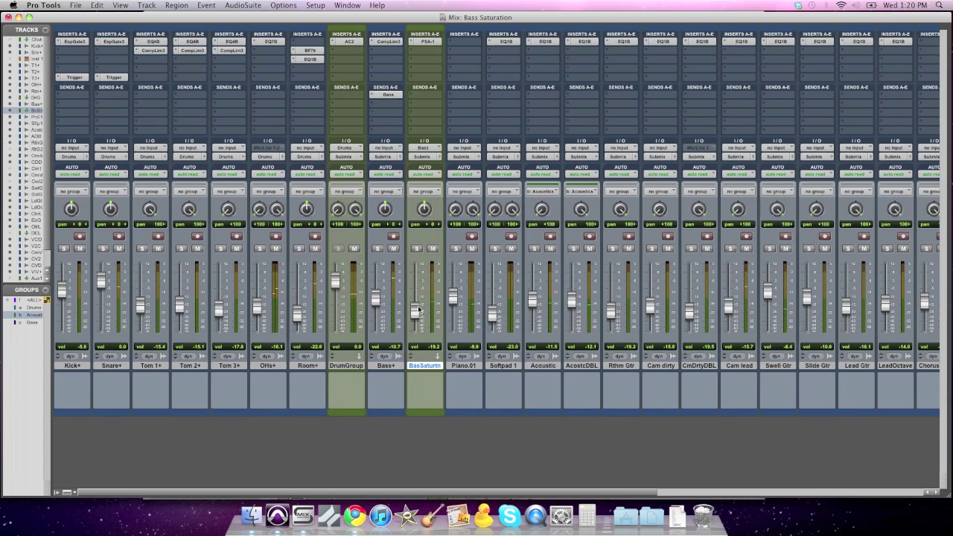